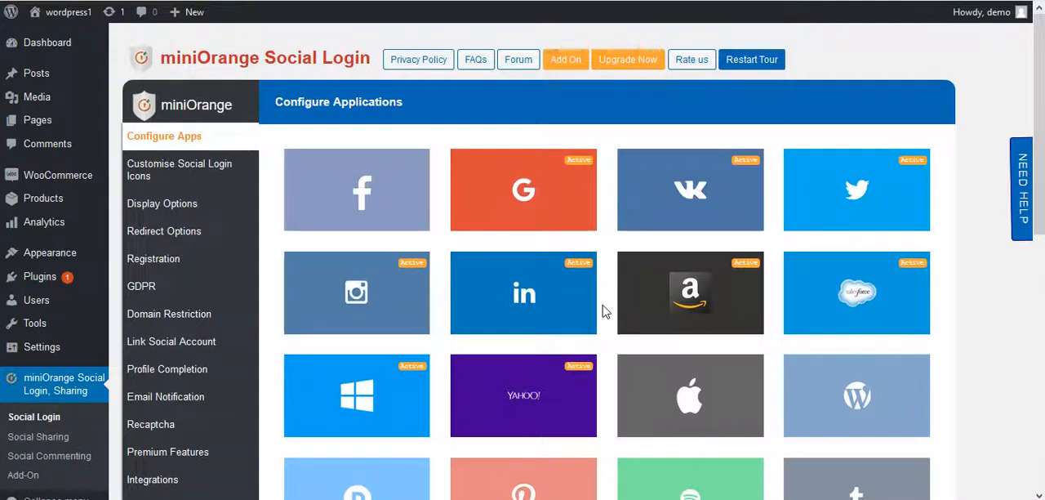
Open the Integrations settings of miniOrange Social Login and find the MailChimp Integration section.
click(187, 480)
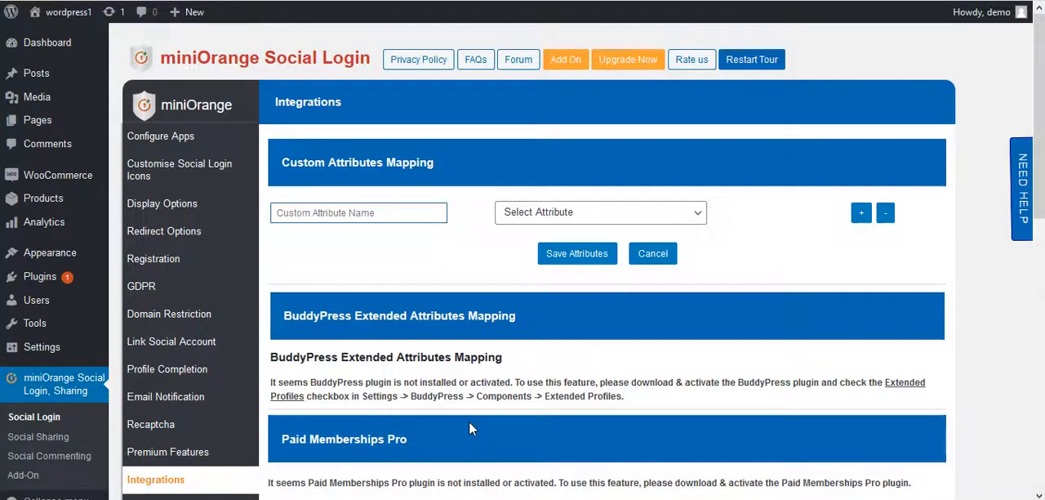
scroll(469, 426, down, 2)
scroll(469, 421, down, 5)
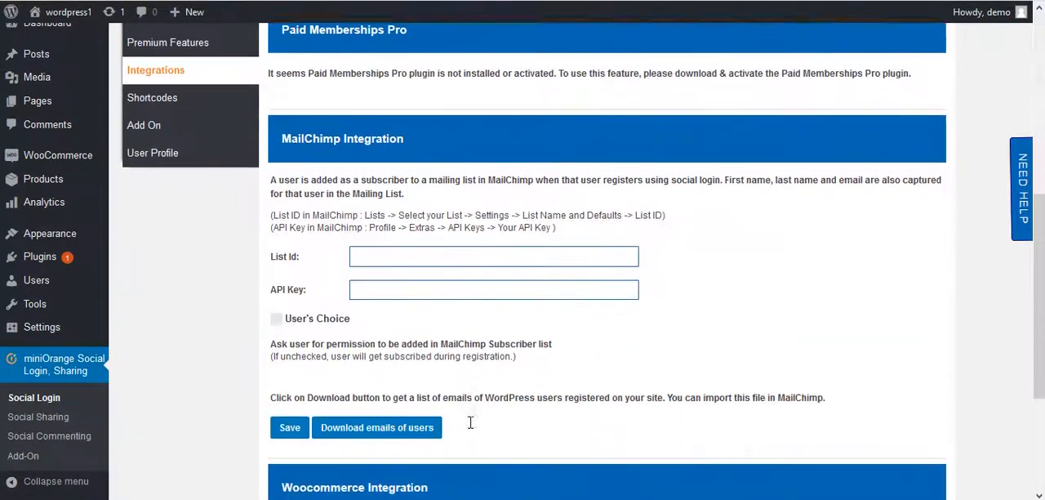
scroll(470, 422, down, 1)
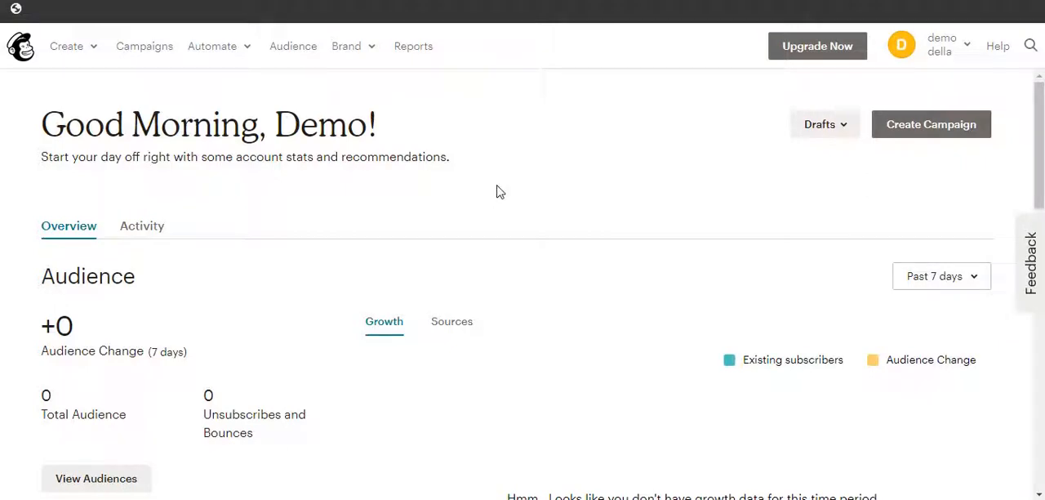
Copy the Audience ID from the audience name and defaults settings in Mailchimp into the WordPress plugin's MailChimp List Id.
click(298, 54)
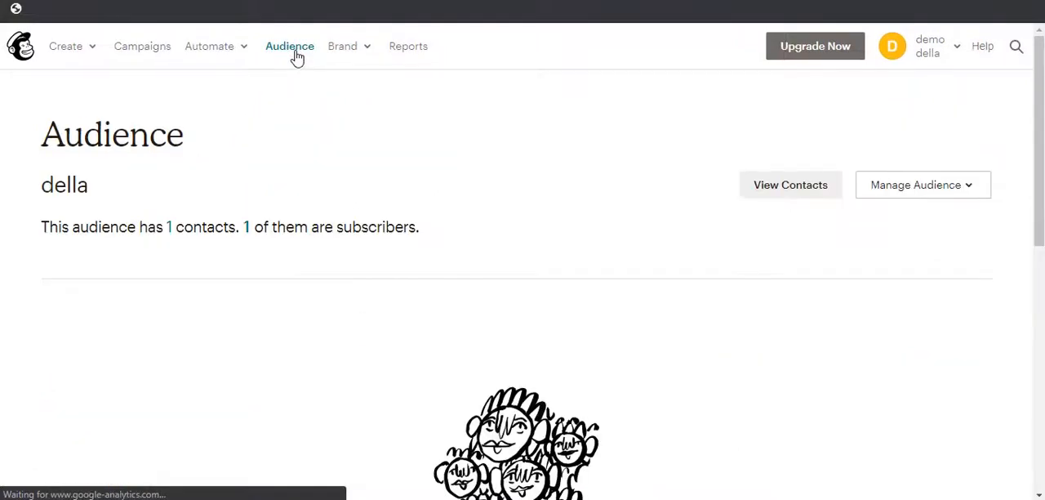
click(786, 171)
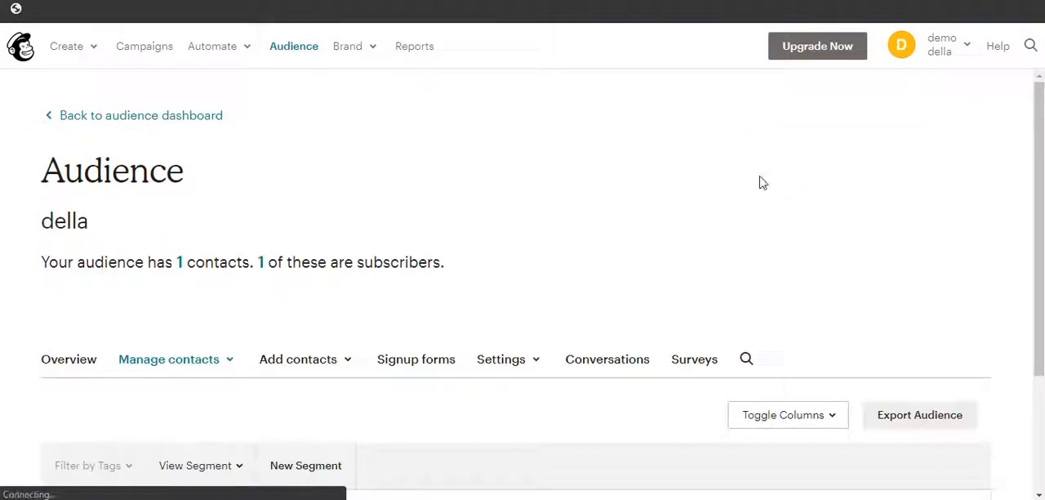
click(506, 366)
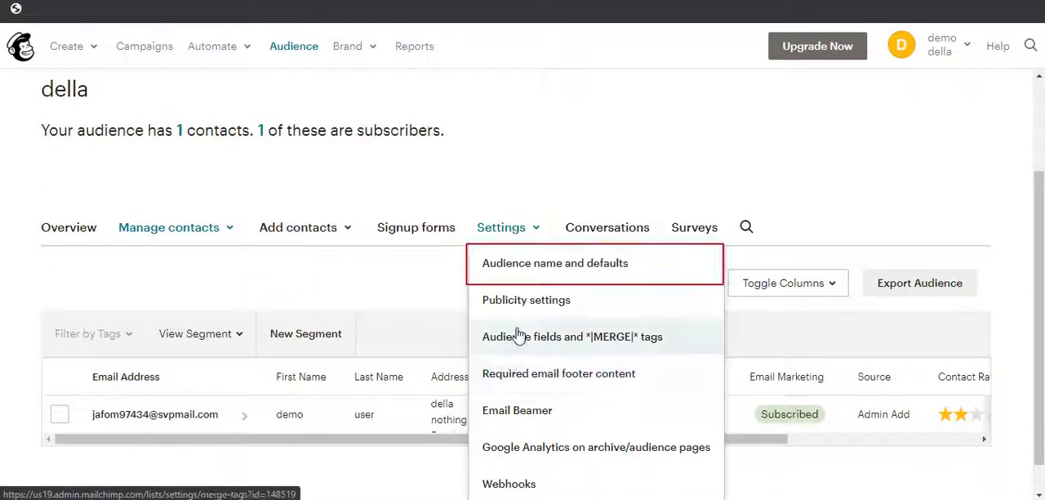
click(556, 272)
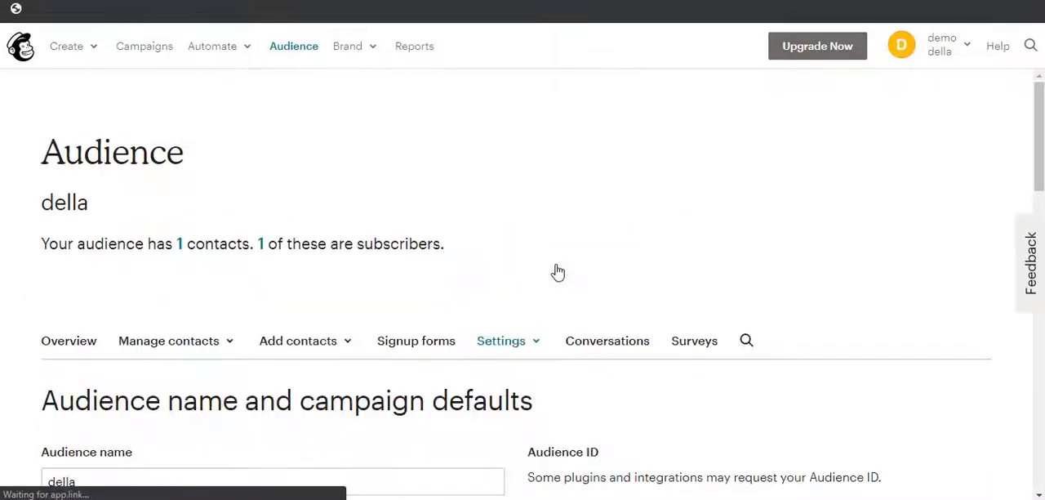
scroll(556, 270, down, 2)
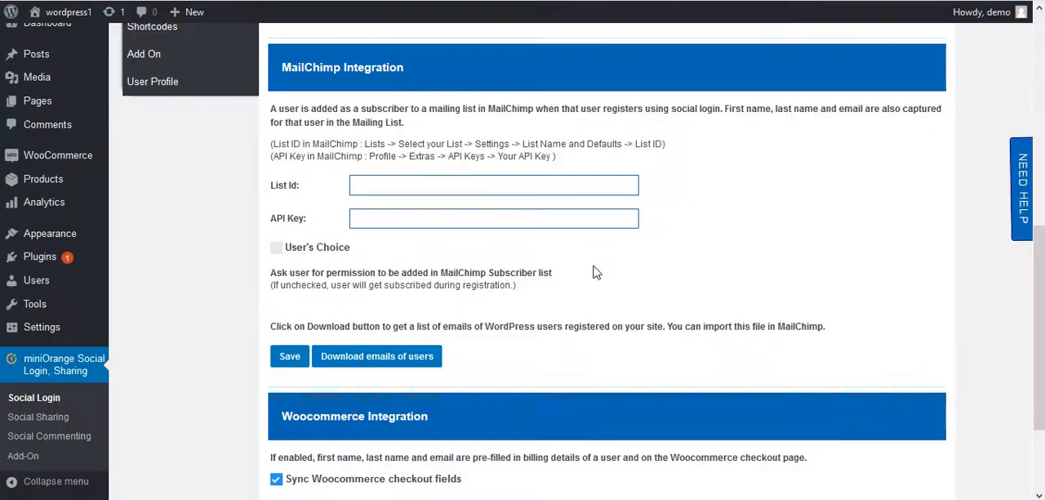
key(ctrl+v)
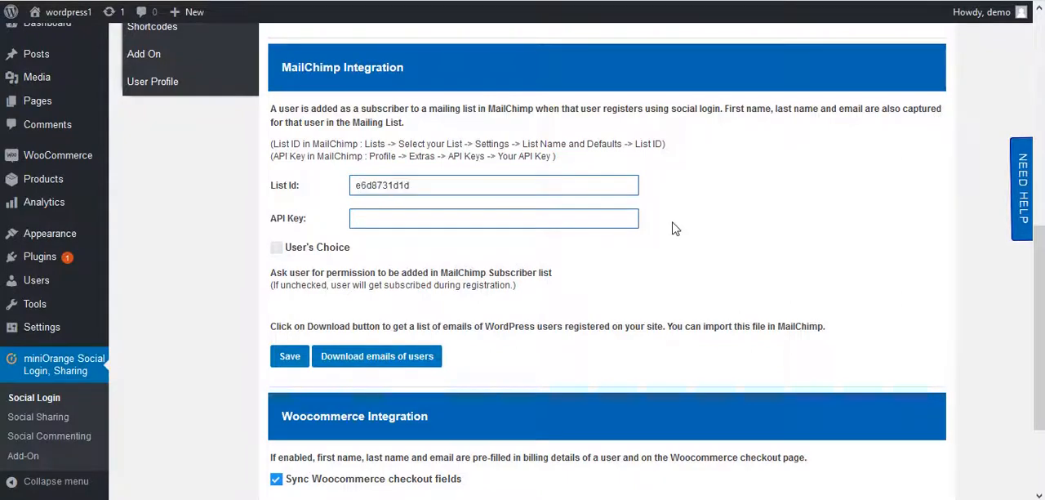
Switch back to Mailchimp and create a new API key on the account's API keys page.
key(alt+Tab)
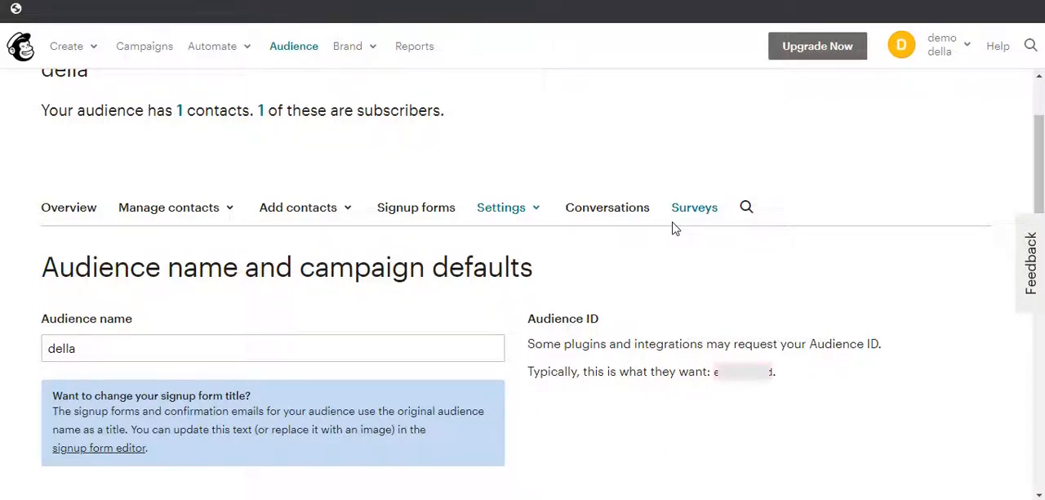
click(948, 52)
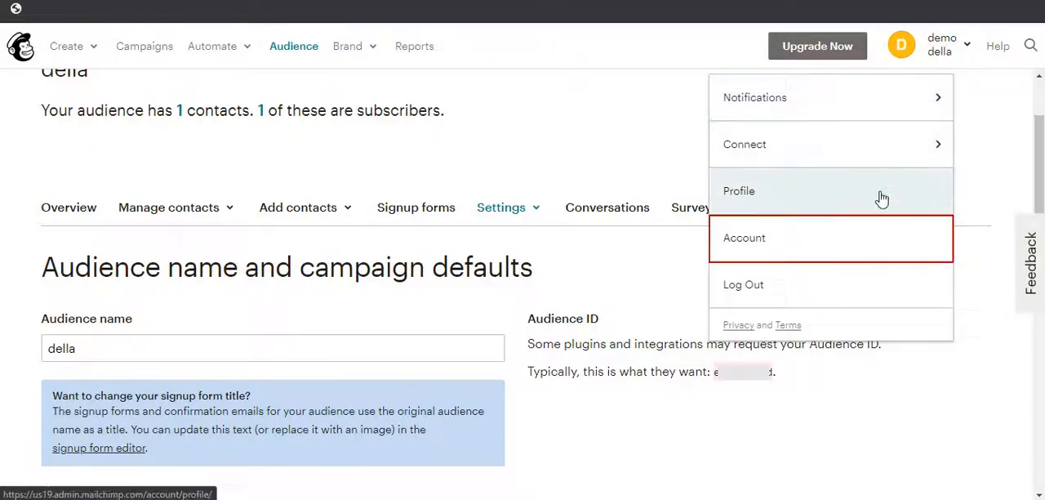
click(861, 238)
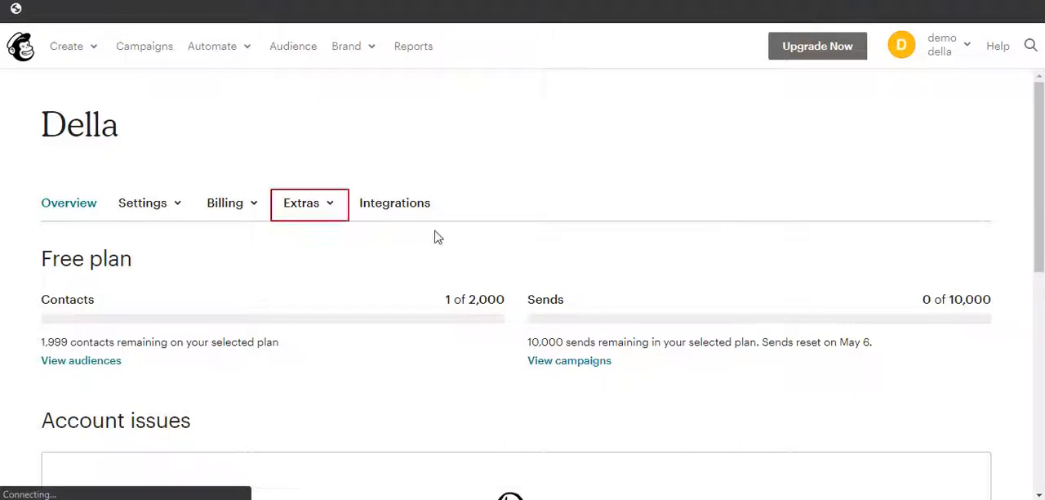
click(308, 214)
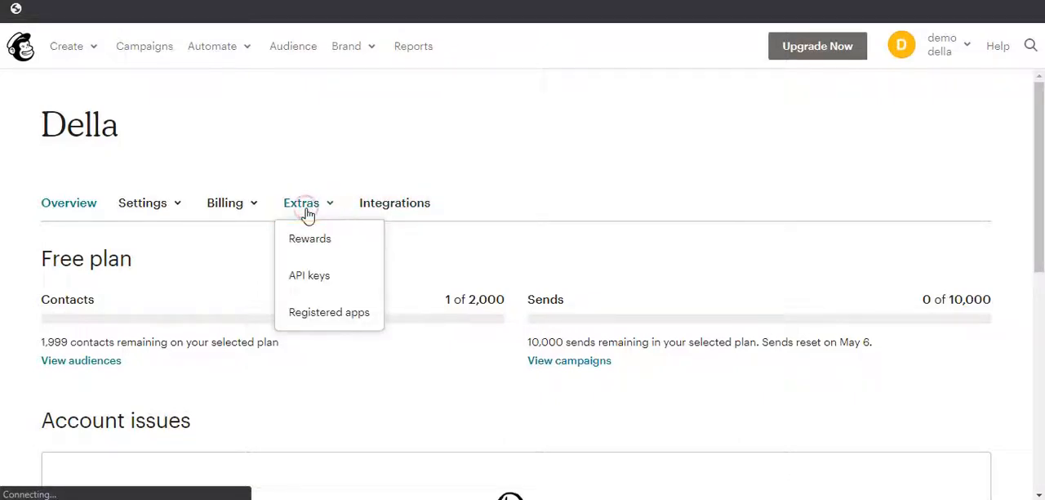
click(314, 278)
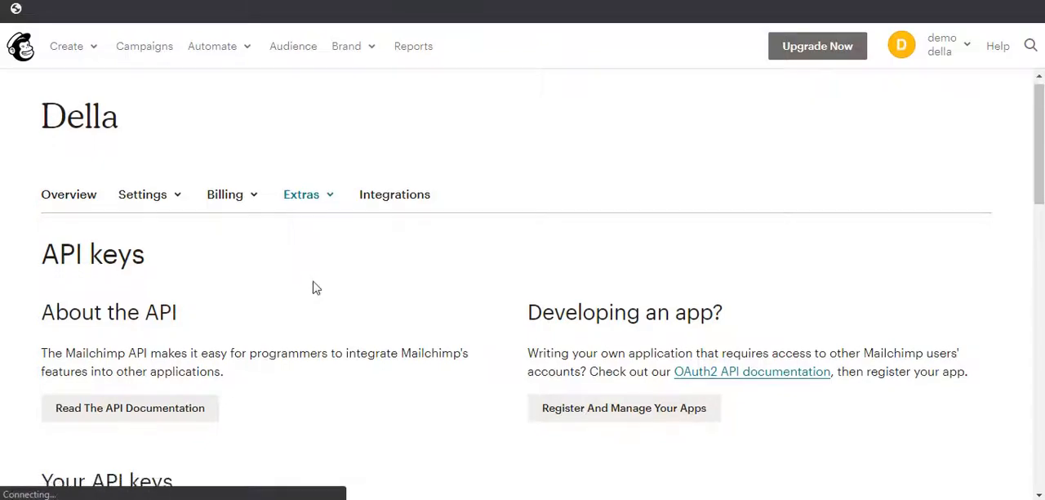
scroll(316, 287, down, 2)
scroll(317, 288, down, 5)
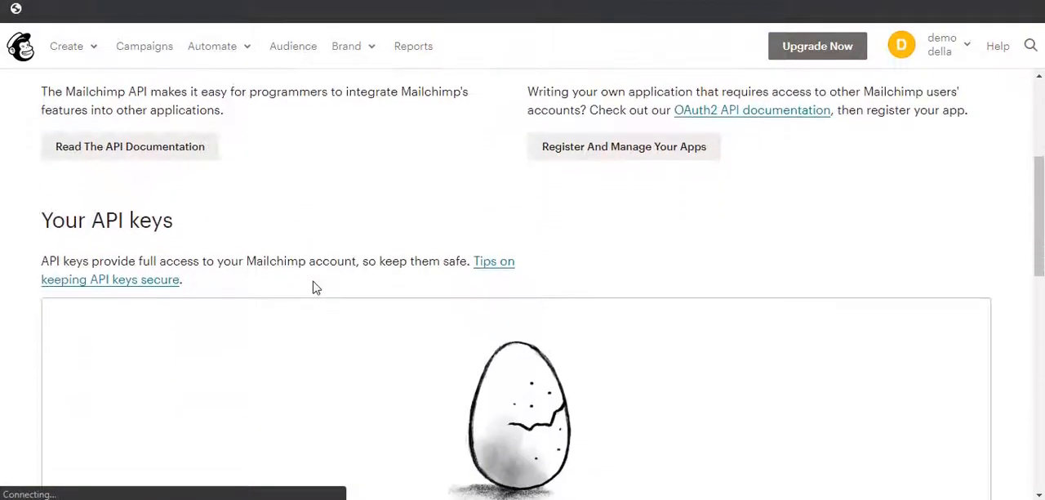
scroll(316, 288, down, 1)
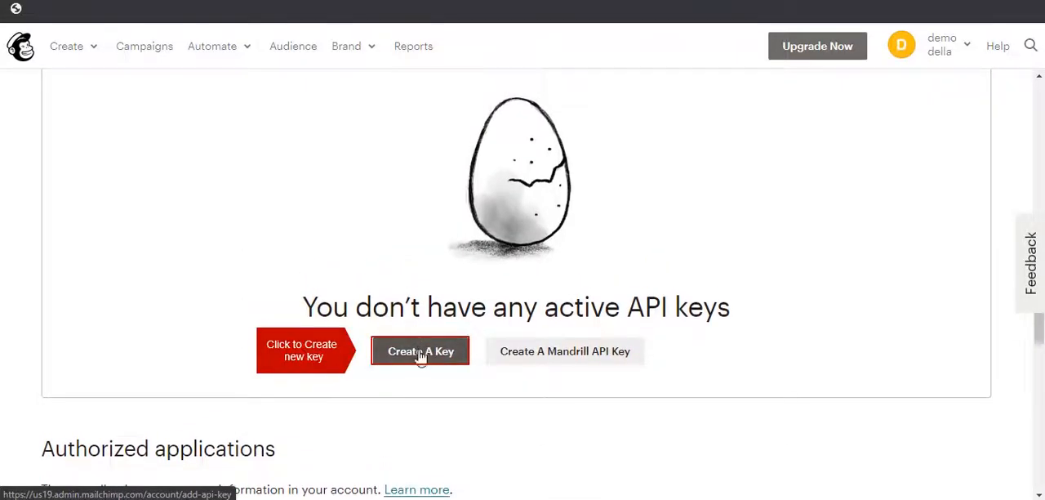
click(419, 352)
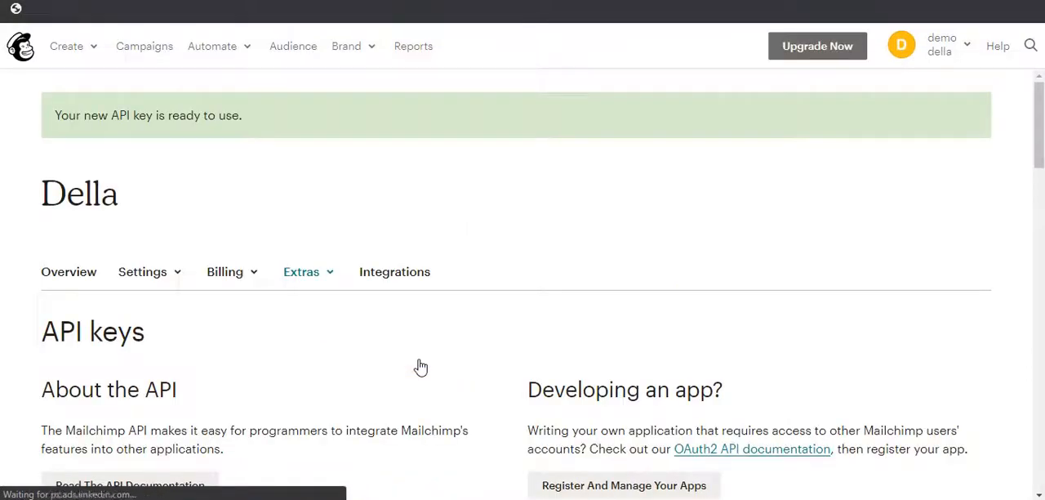
Copy the new Mailchimp API key and paste it as the API Key of the WordPress plugin's MailChimp Integration.
scroll(472, 389, down, 1)
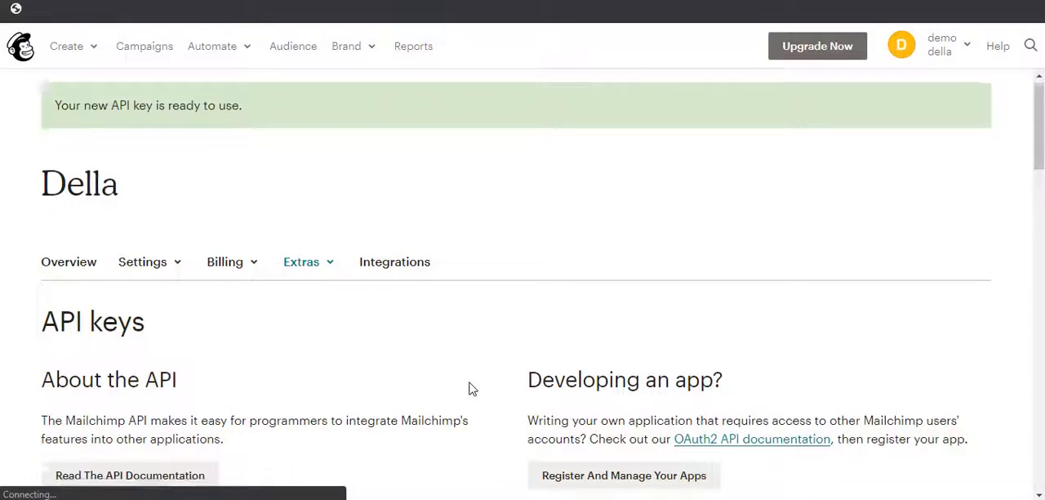
scroll(485, 401, down, 1)
scroll(485, 401, down, 2)
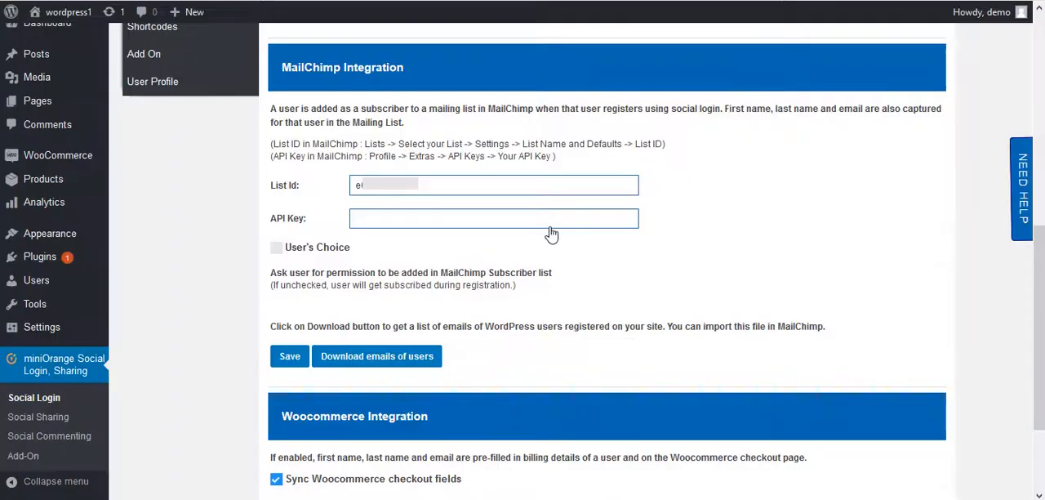
click(550, 226)
key(ctrl+v)
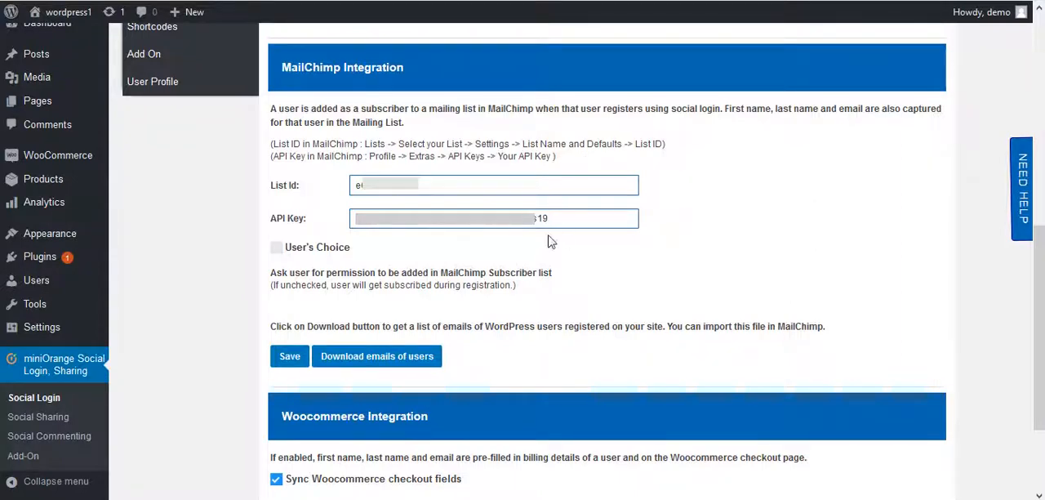
Save the MailChimp integration with User's Choice enabled, and download the emails of the registered users.
click(276, 249)
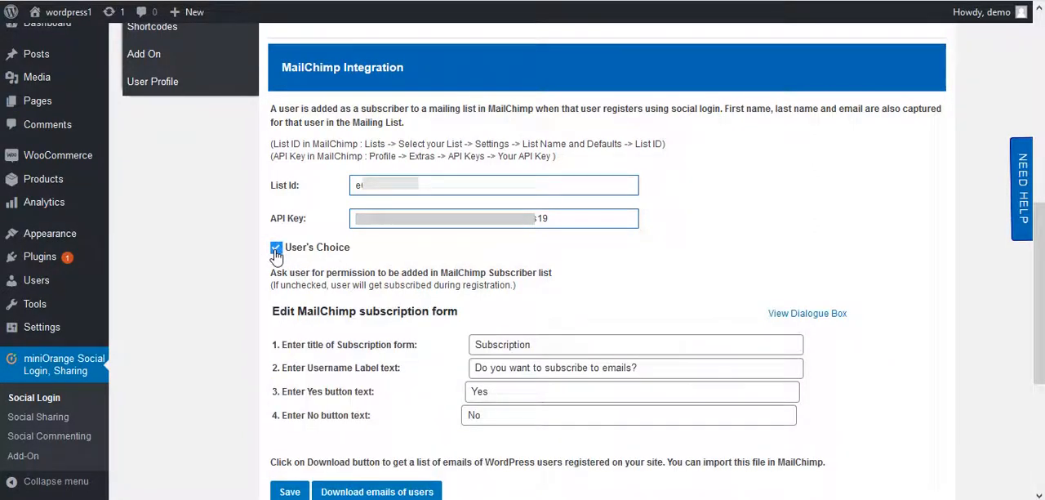
scroll(279, 302, down, 1)
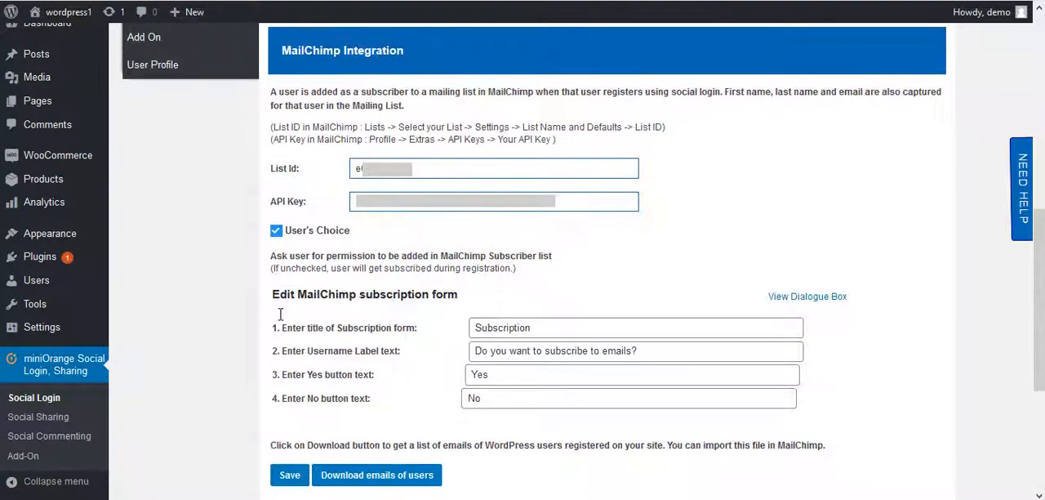
click(293, 477)
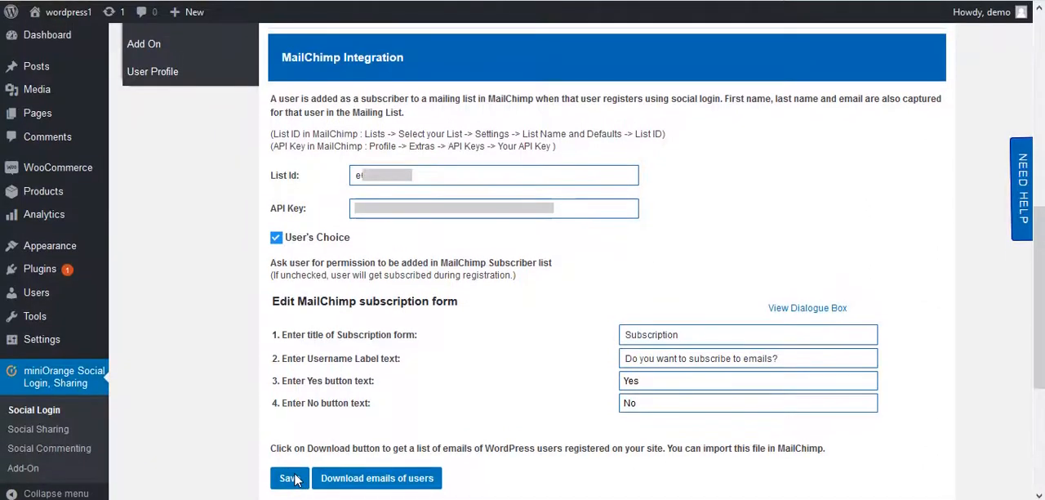
click(378, 484)
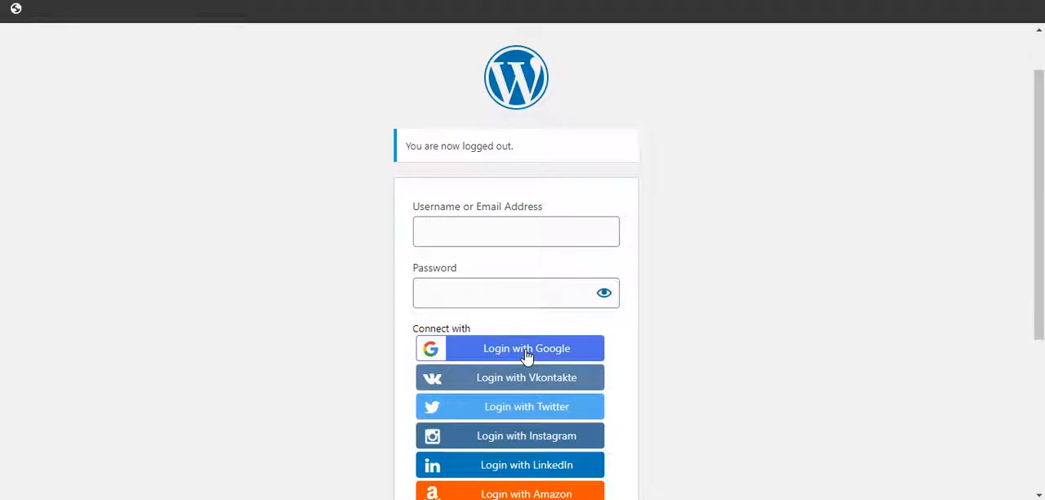
Log in to the WordPress site with Google and answer Yes to the email subscription question.
click(527, 357)
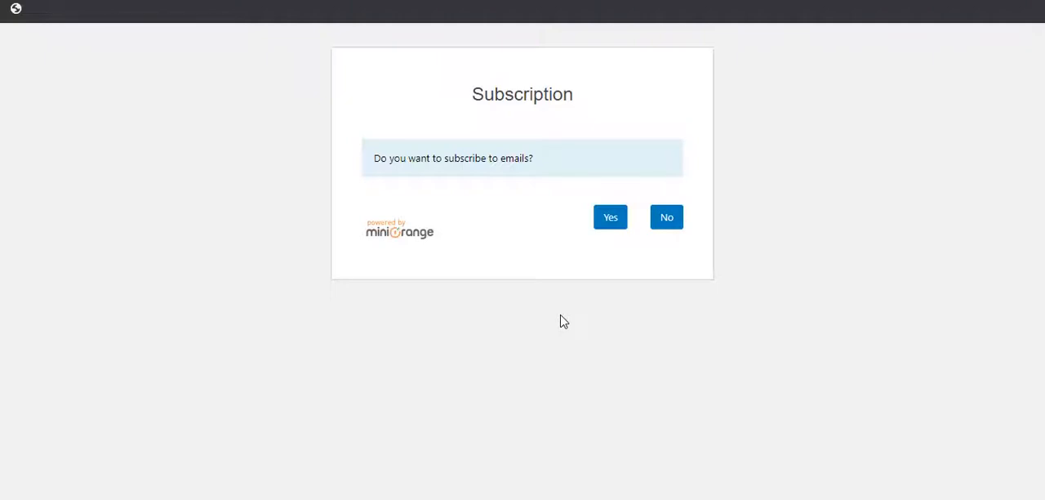
click(612, 230)
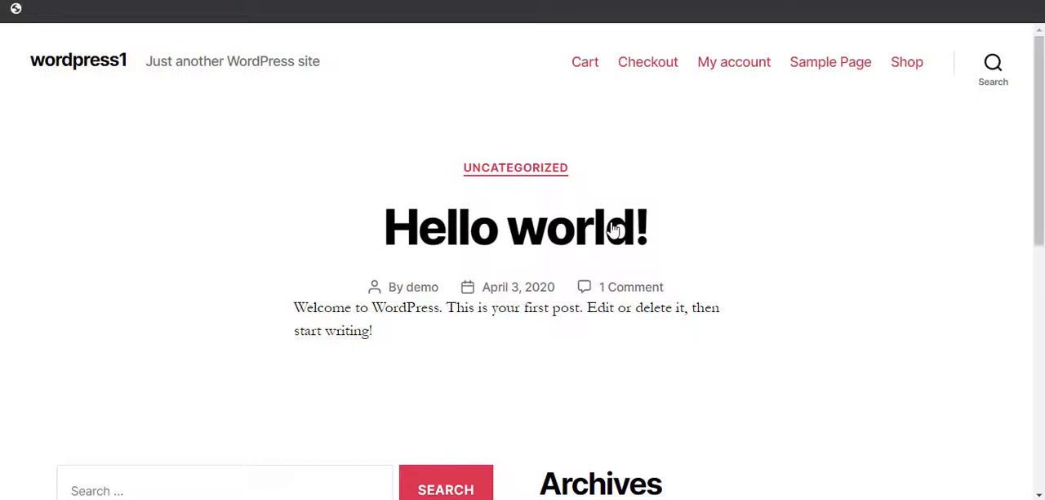
scroll(606, 335, down, 4)
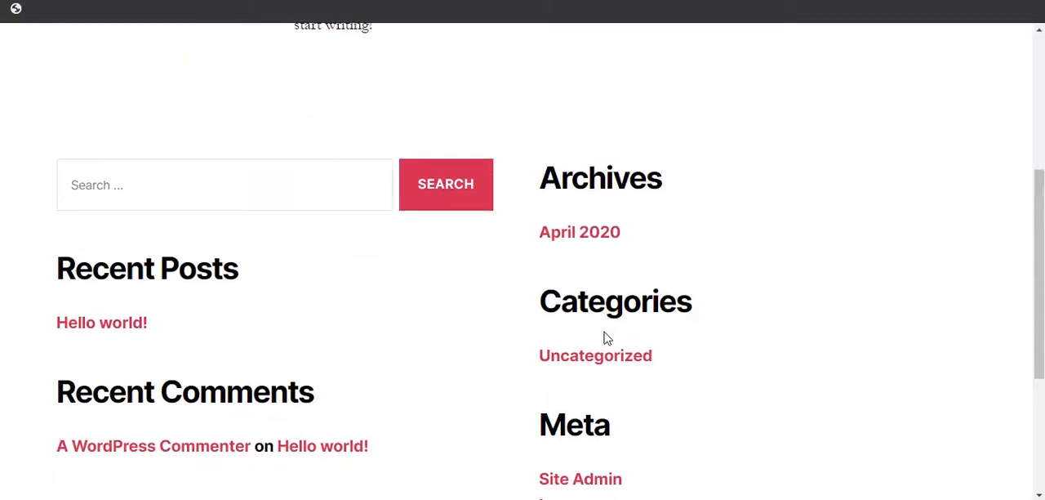
scroll(606, 338, down, 2)
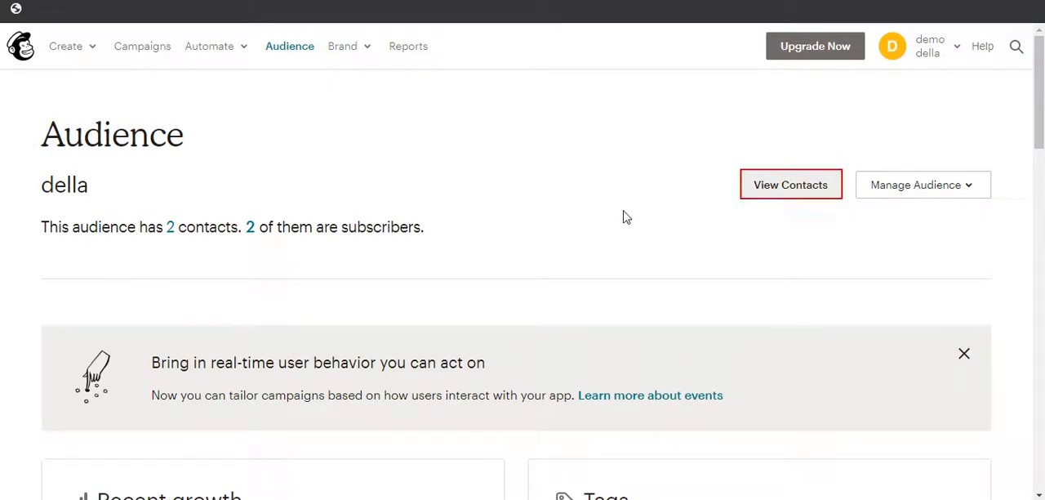
Switch to Mailchimp and view the audience's contact list to check for the newly subscribed user.
click(790, 197)
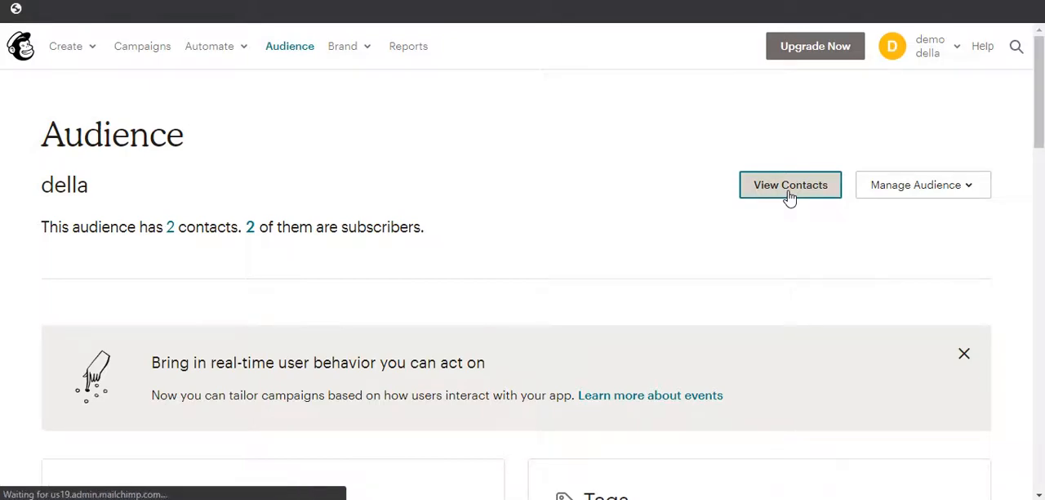
scroll(686, 258, down, 3)
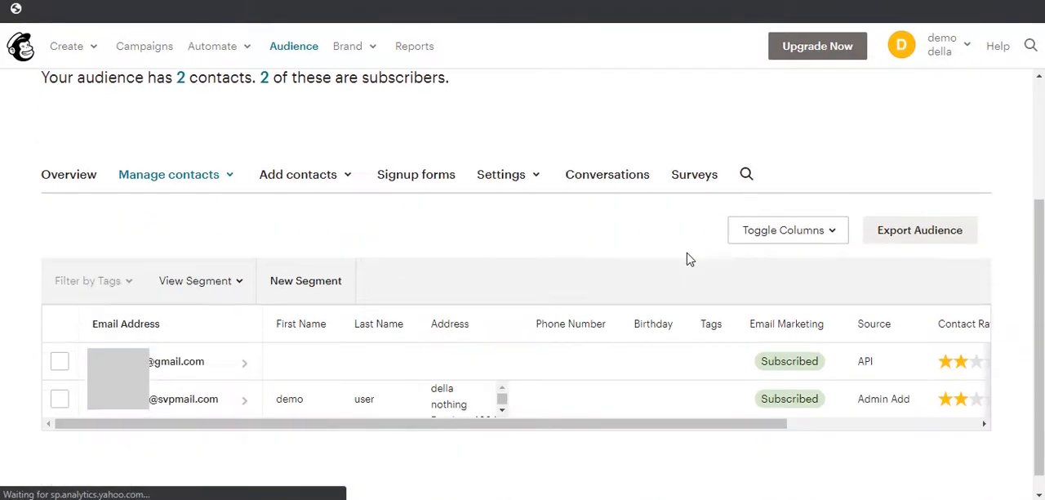